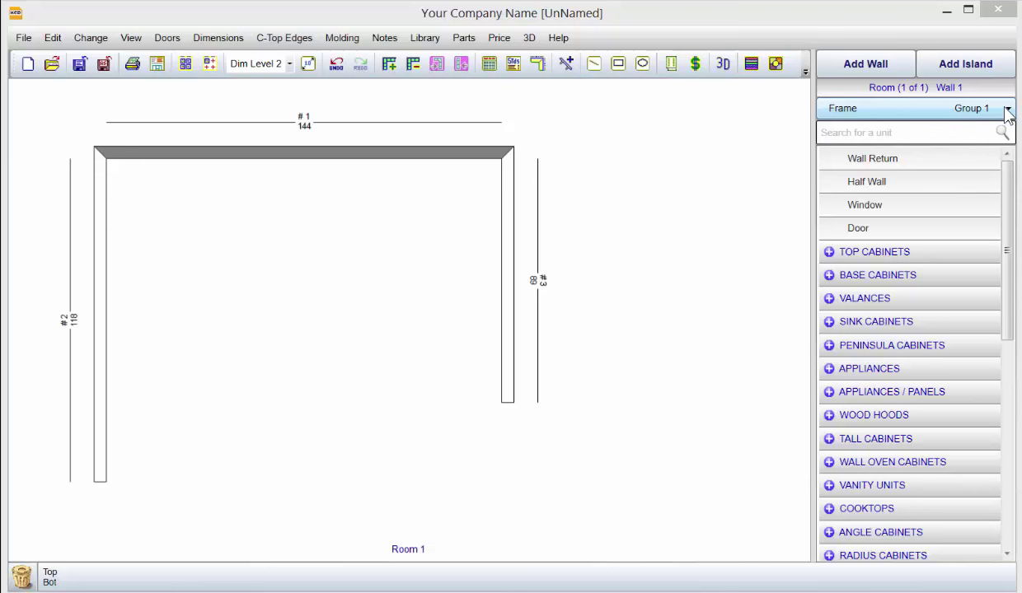
# Switch the unit catalog to Frameless (Group 2) and expand BASE UNITS to list its cabinets.
pyautogui.click(1007, 111)
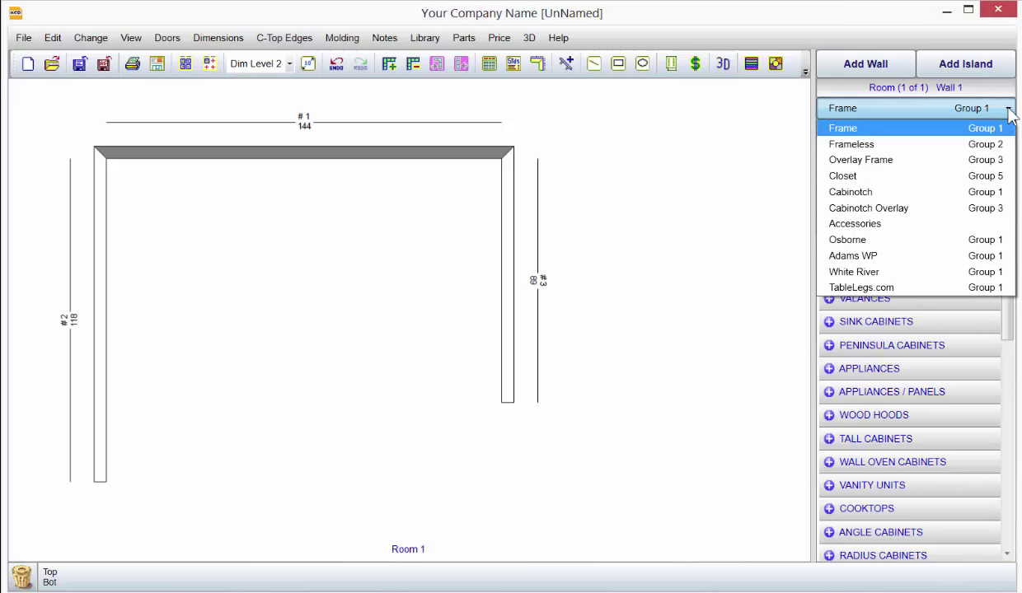
pyautogui.click(837, 146)
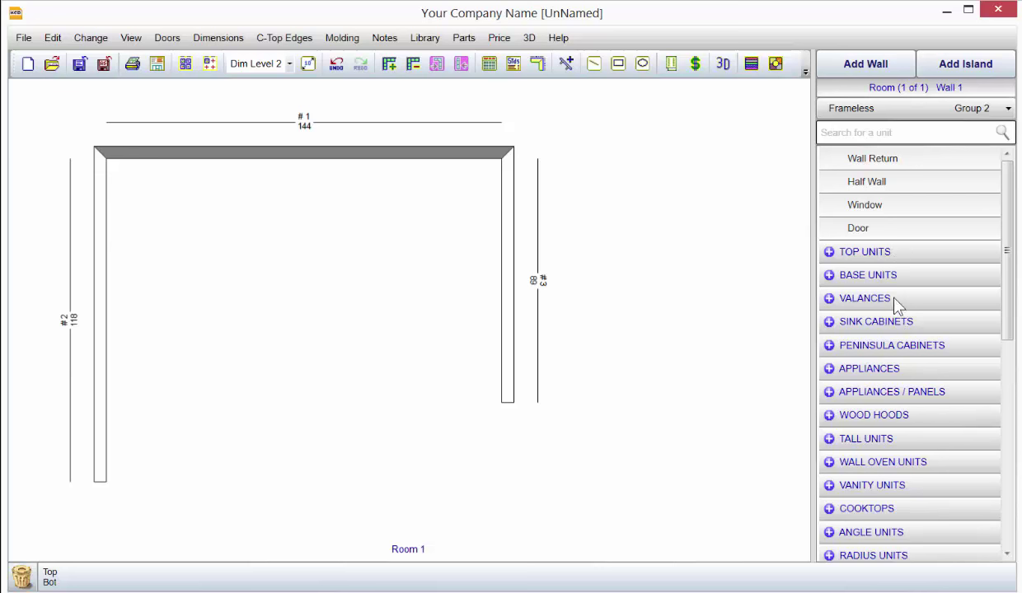
pyautogui.click(886, 276)
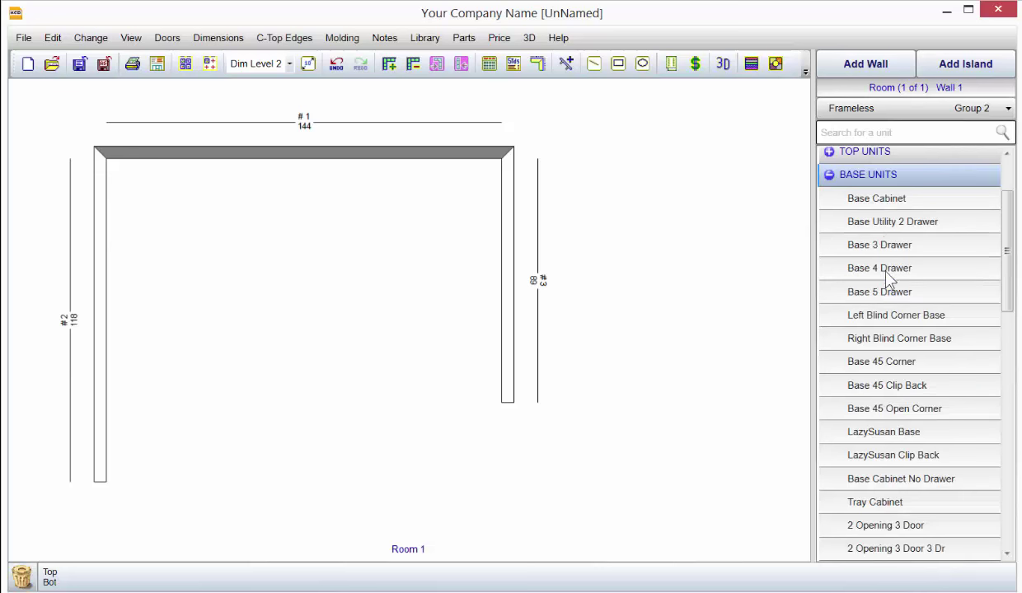
pyautogui.doubleClick(869, 206)
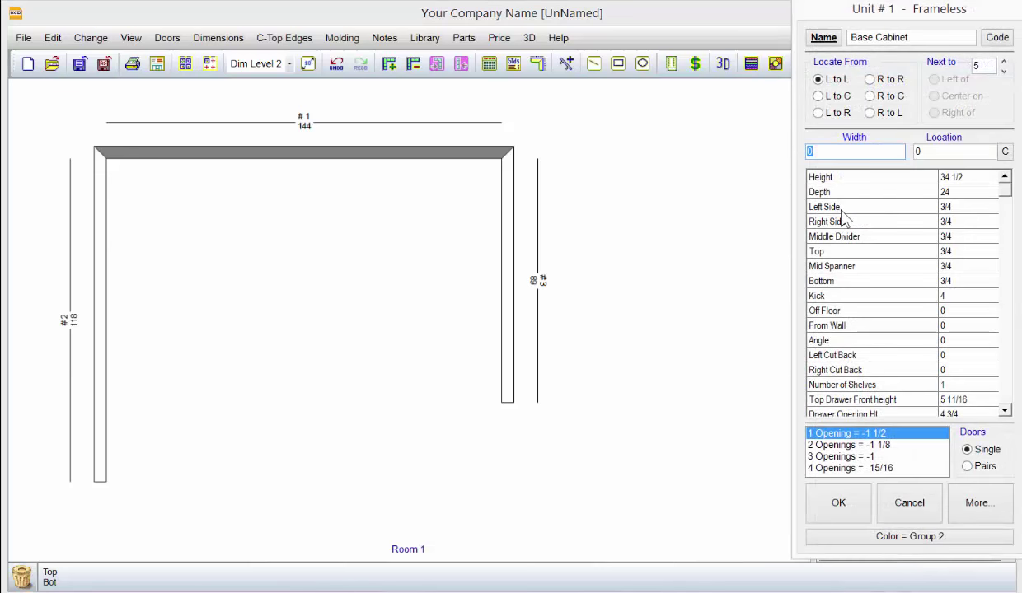
pyautogui.click(819, 206)
pyautogui.click(841, 223)
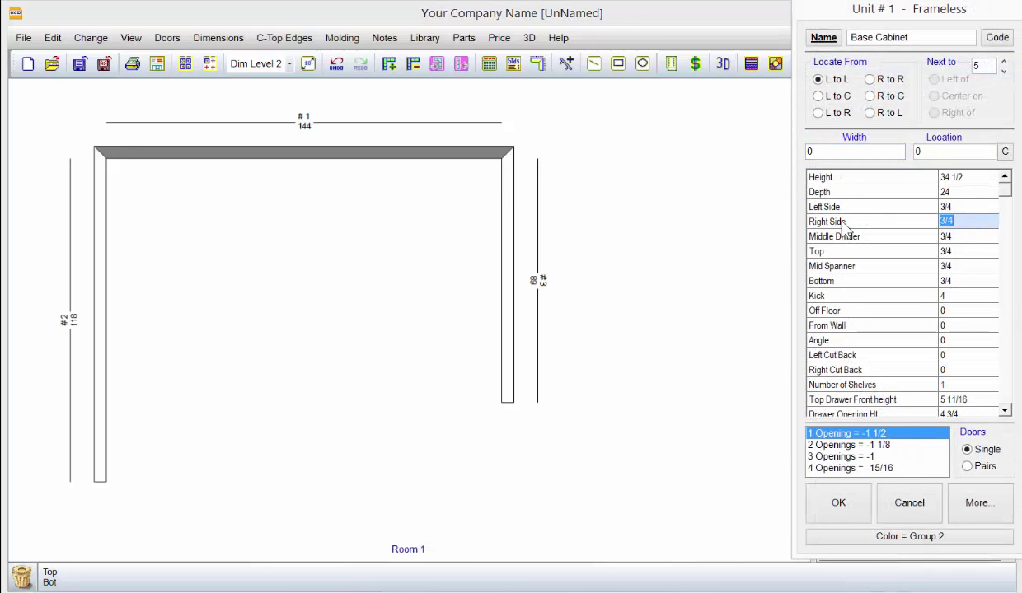
pyautogui.click(1009, 394)
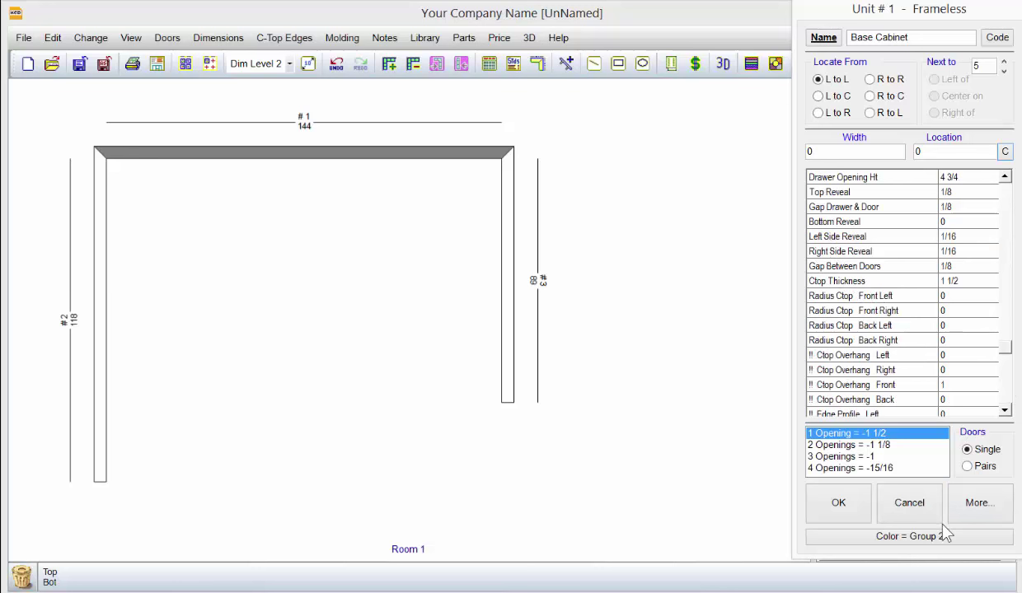
pyautogui.click(908, 502)
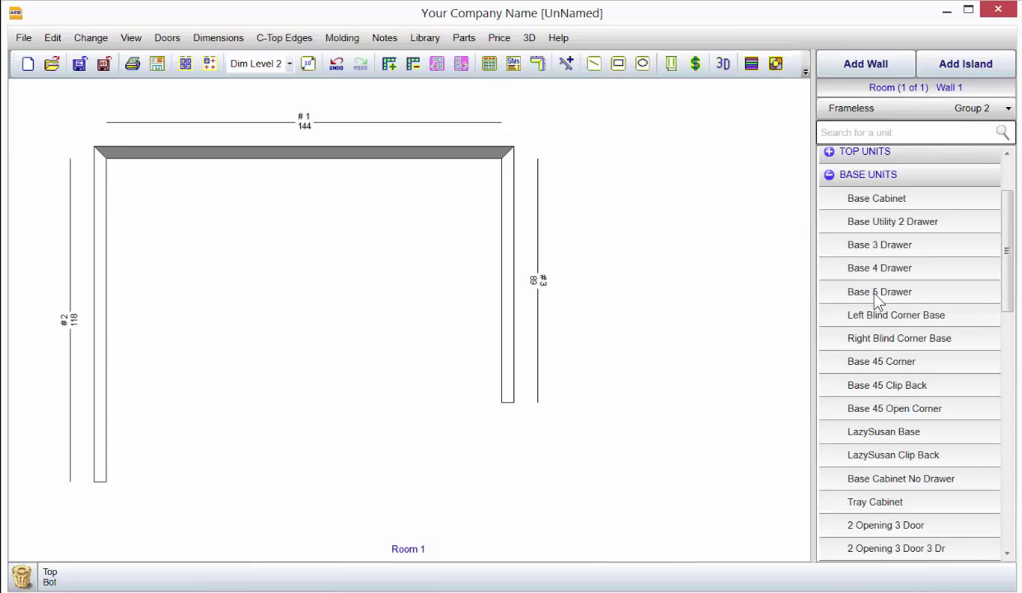
# Collapse BASE UNITS and switch the catalog back to Frame (Group 1).
pyautogui.click(888, 173)
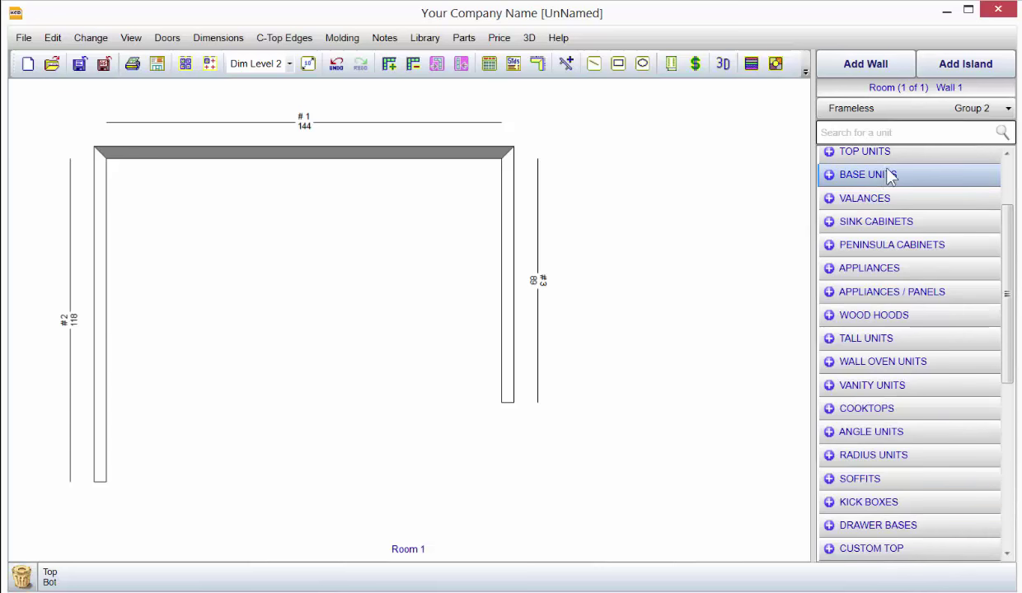
pyautogui.click(923, 113)
pyautogui.click(903, 128)
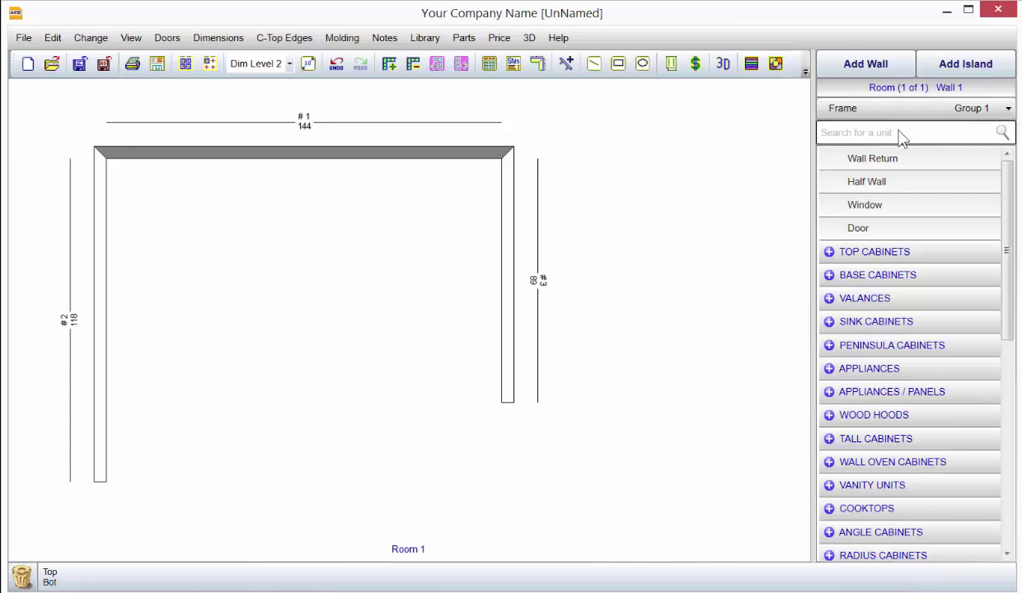
# Switch the unit catalog to Overlay Frame (Group 3).
pyautogui.click(907, 113)
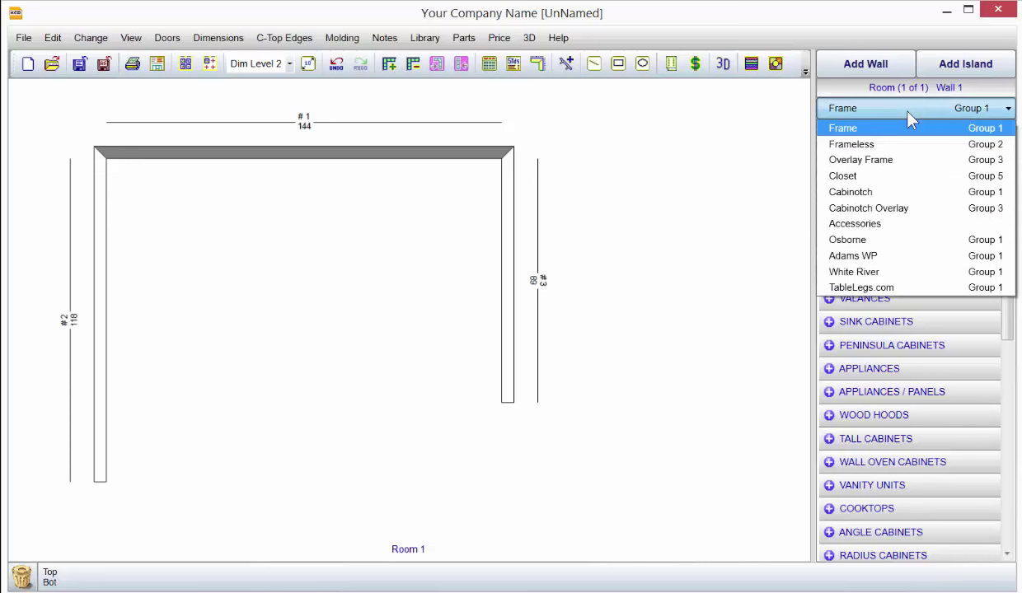
pyautogui.click(893, 161)
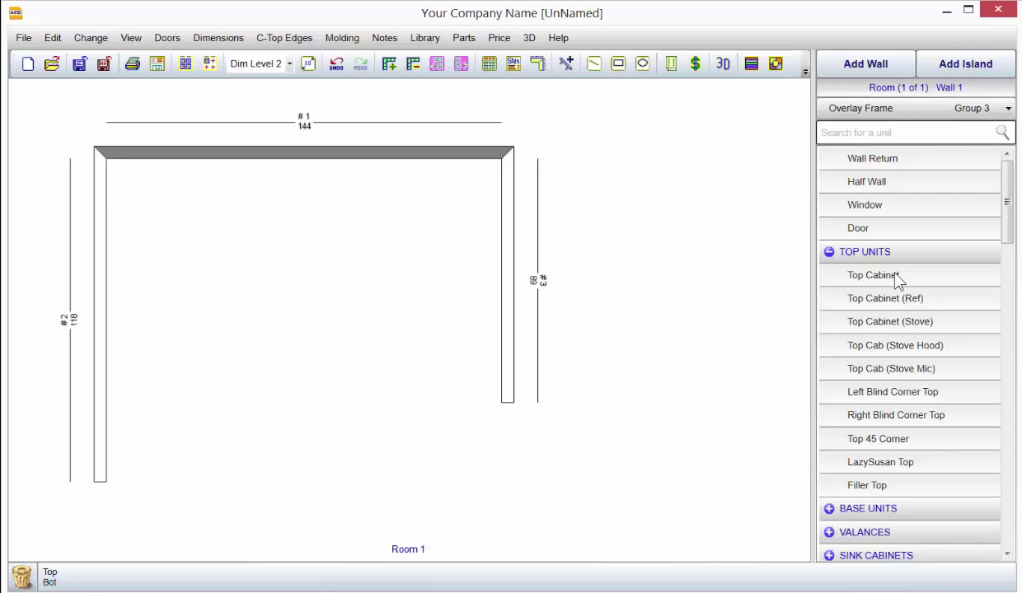
# Load the Closet (Group 5) catalog and expand Wall Hangers to show single, double and triple hang units.
pyautogui.click(949, 103)
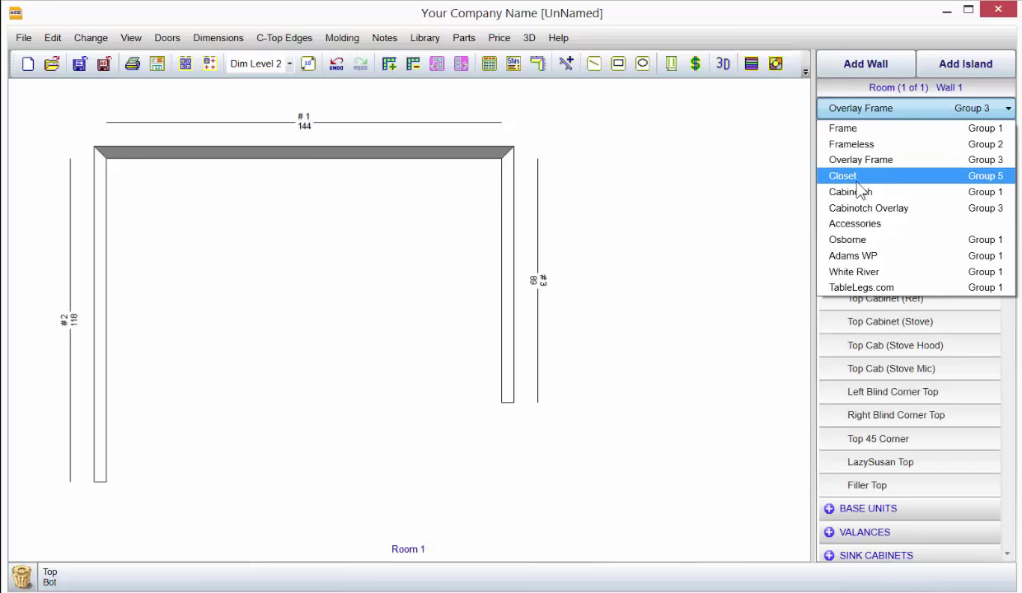
pyautogui.click(857, 180)
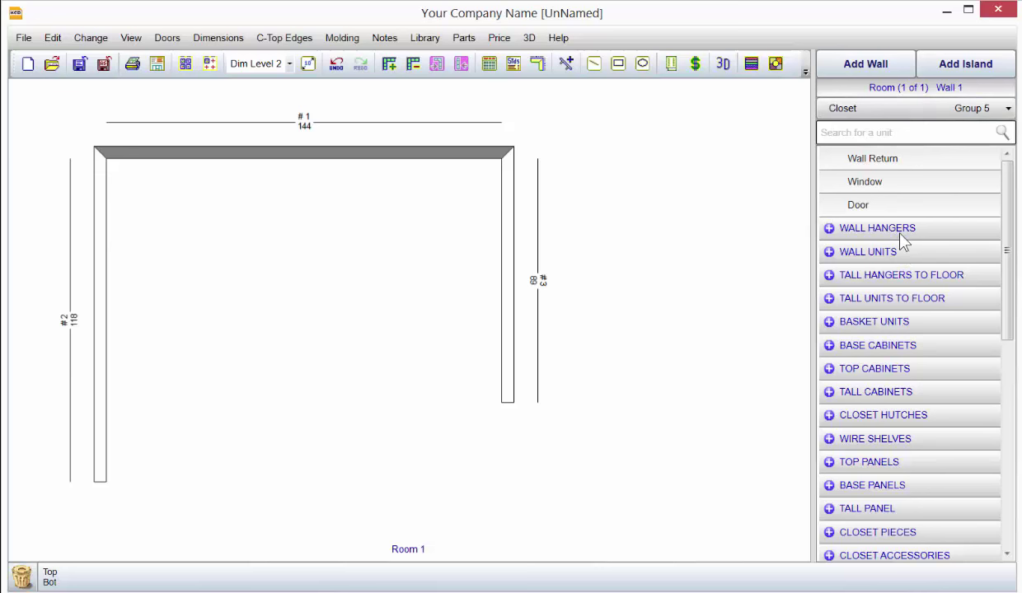
pyautogui.click(871, 226)
pyautogui.click(880, 268)
pyautogui.click(905, 300)
pyautogui.click(898, 370)
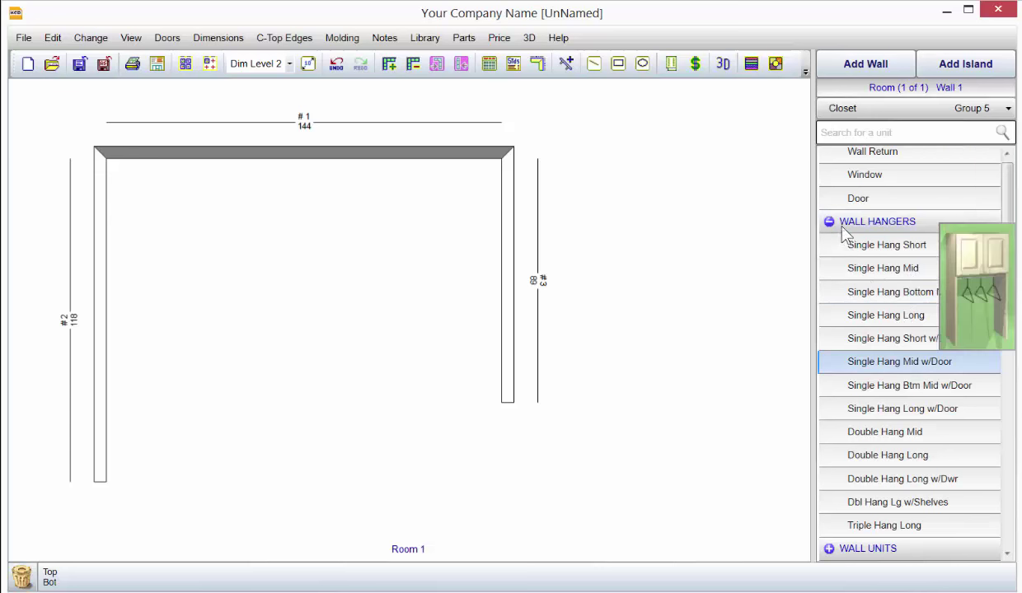
pyautogui.click(844, 231)
pyautogui.click(865, 269)
pyautogui.click(865, 317)
pyautogui.click(883, 367)
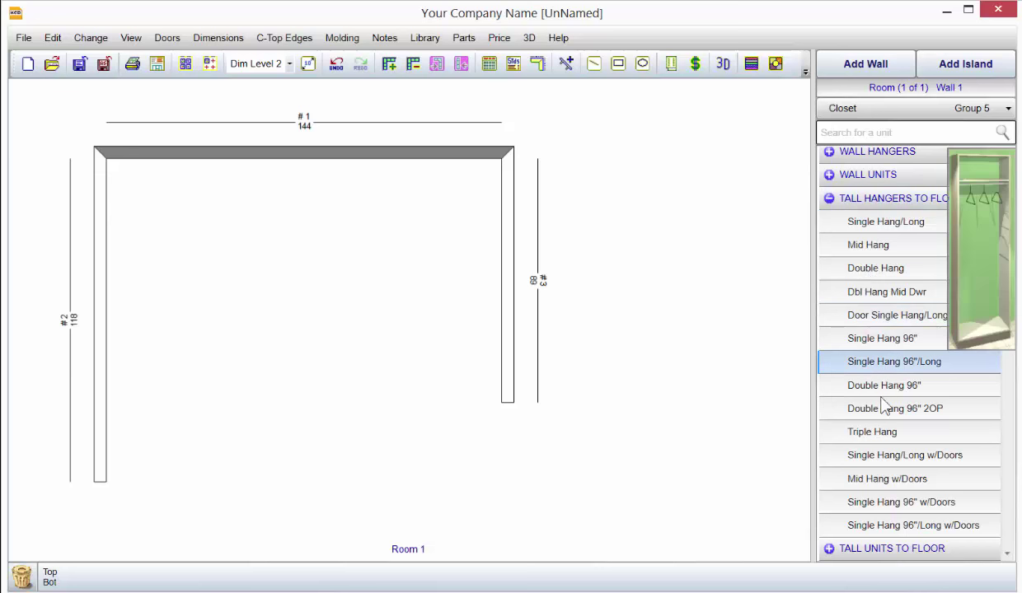
pyautogui.click(855, 430)
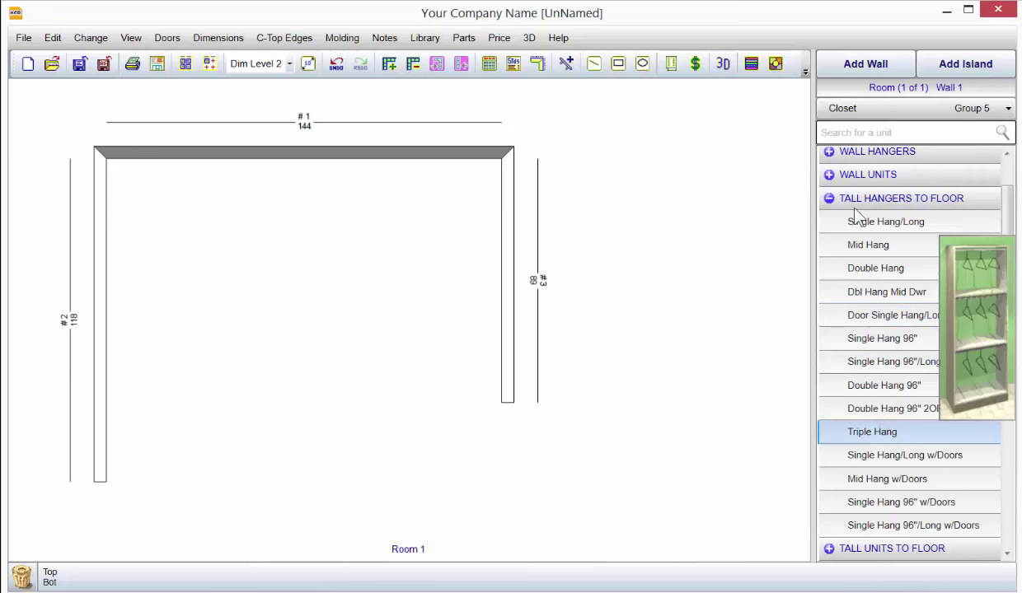
pyautogui.click(824, 198)
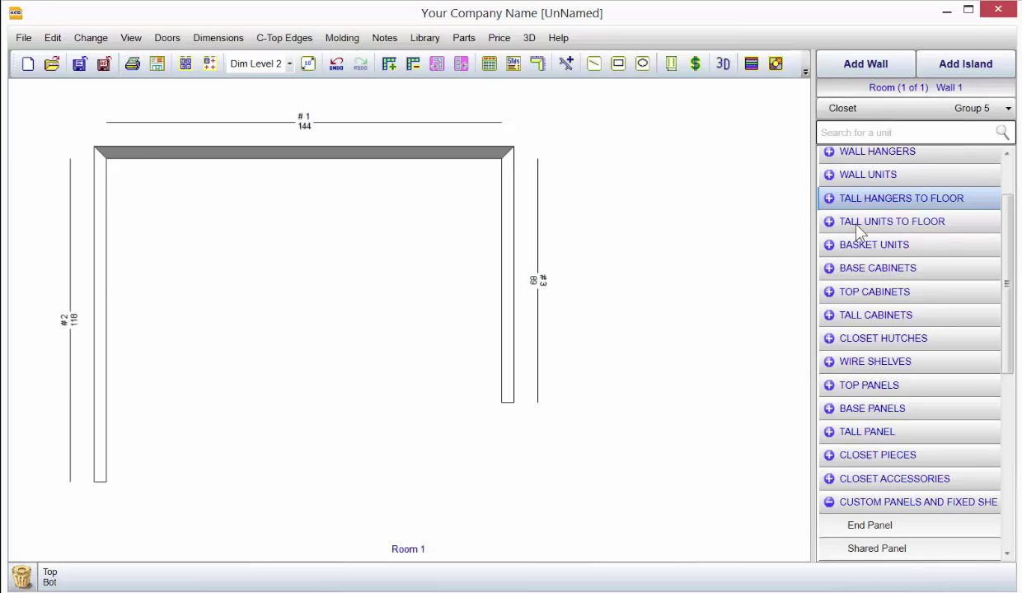
pyautogui.click(855, 223)
pyautogui.click(844, 175)
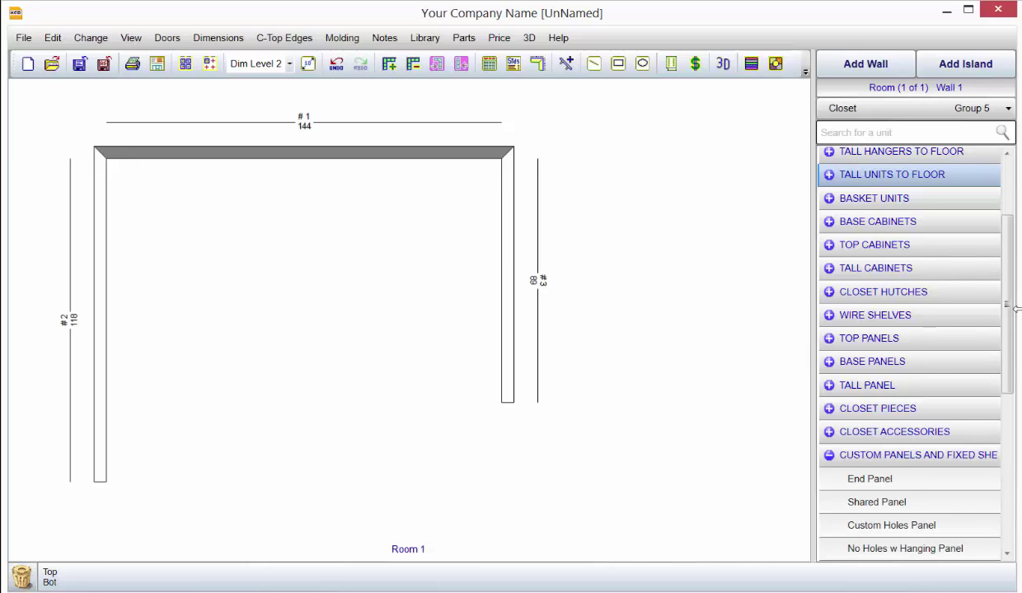
# Collapse CUSTOM PANELS AND FIXED SHELVES and drop down the Closet (Group 5) library list.
pyautogui.click(842, 461)
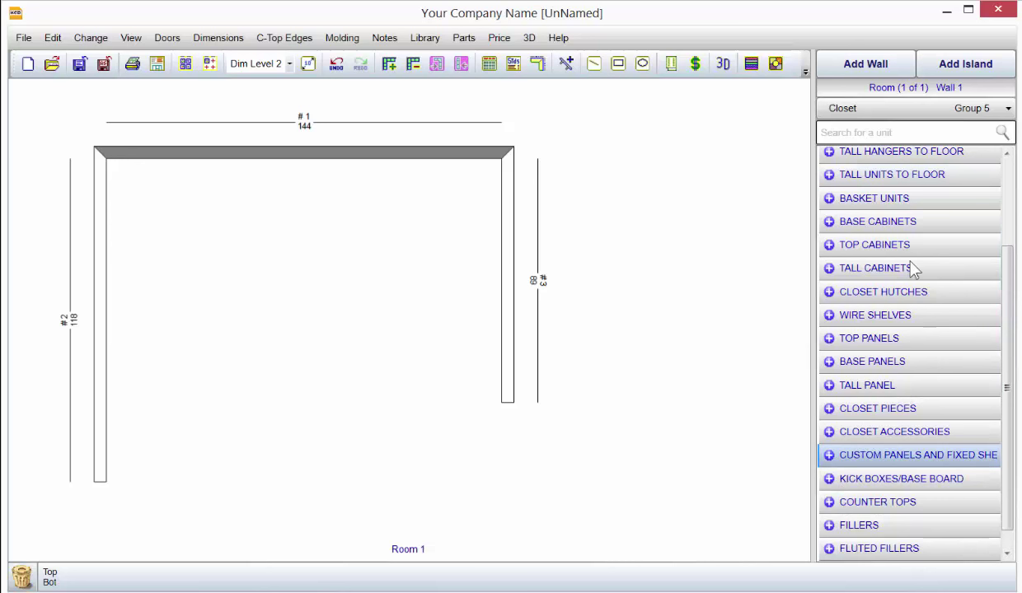
pyautogui.click(893, 111)
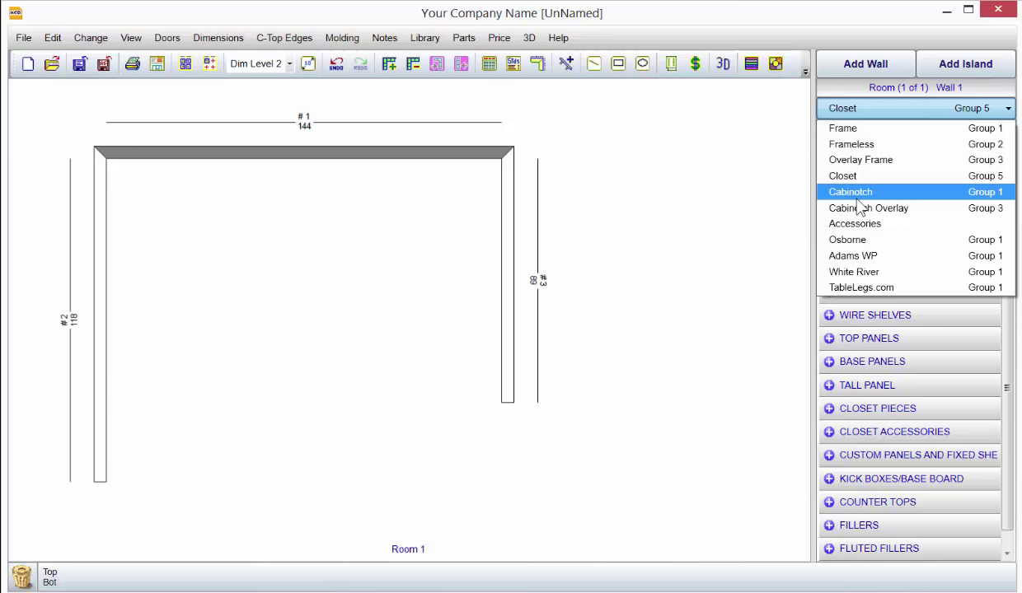
# Dismiss the library list and File menu, keeping Closet, and make Wall 3 the current wall.
pyautogui.click(24, 42)
pyautogui.click(23, 39)
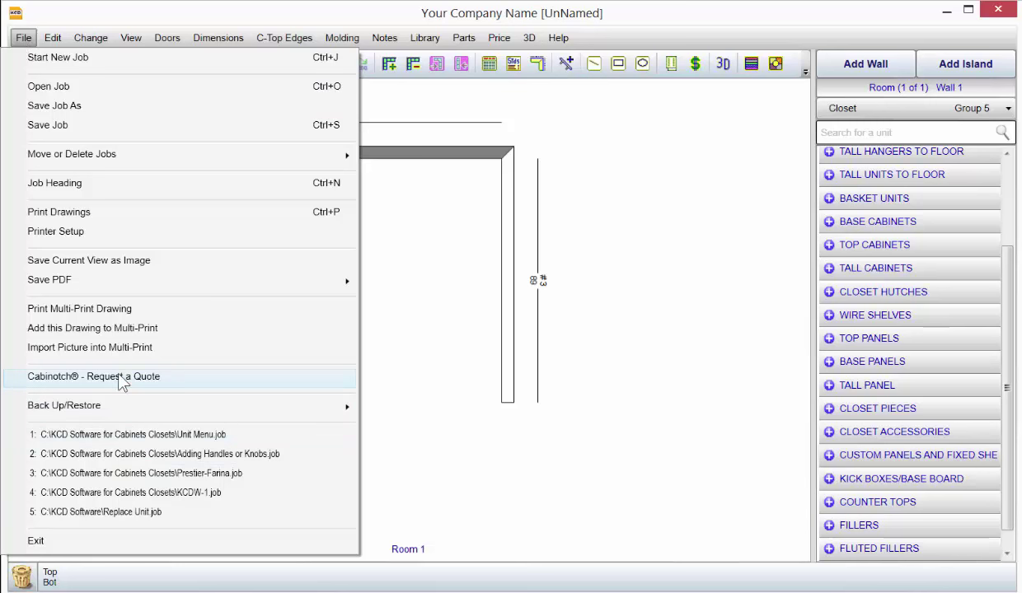
pyautogui.click(660, 410)
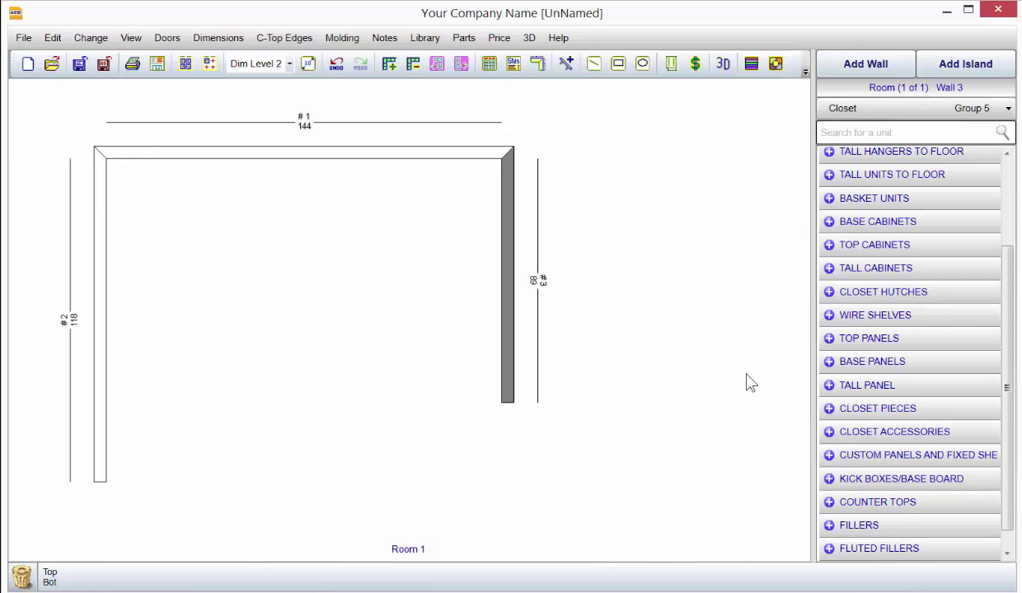
# Switch to the Accessories library and expand its * UTILITY * category.
pyautogui.click(956, 111)
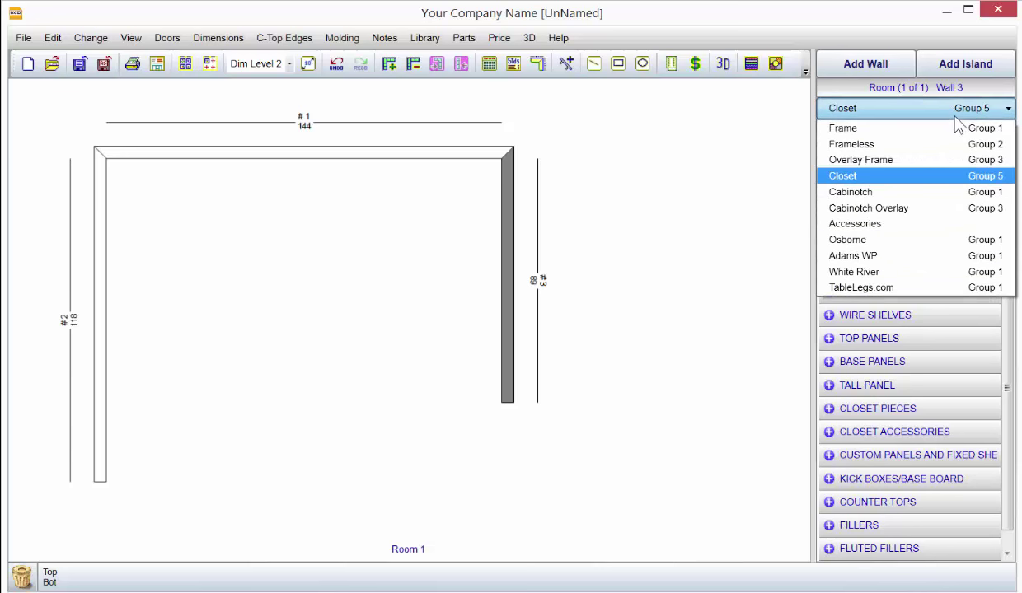
pyautogui.click(871, 227)
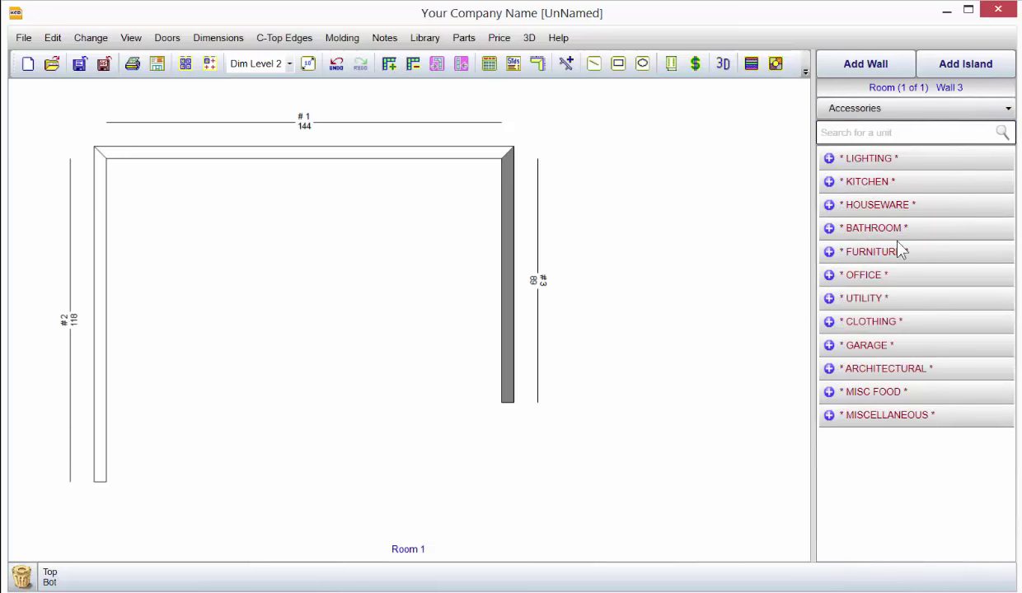
pyautogui.click(898, 298)
# Start adding an Outlets and Light Switches unit, browse its types, then cancel without adding it.
pyautogui.click(896, 315)
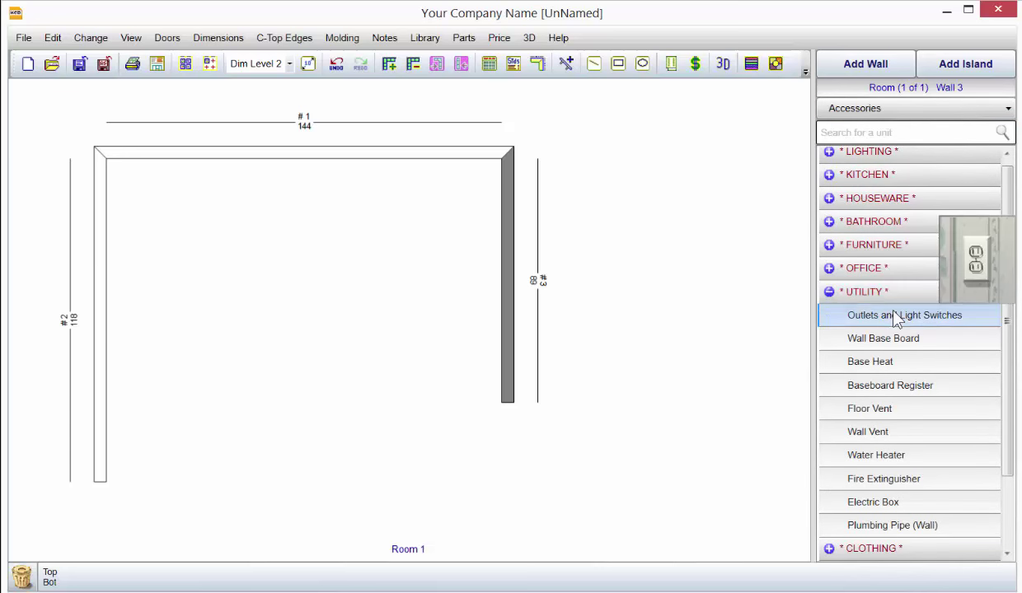
pyautogui.doubleClick(895, 316)
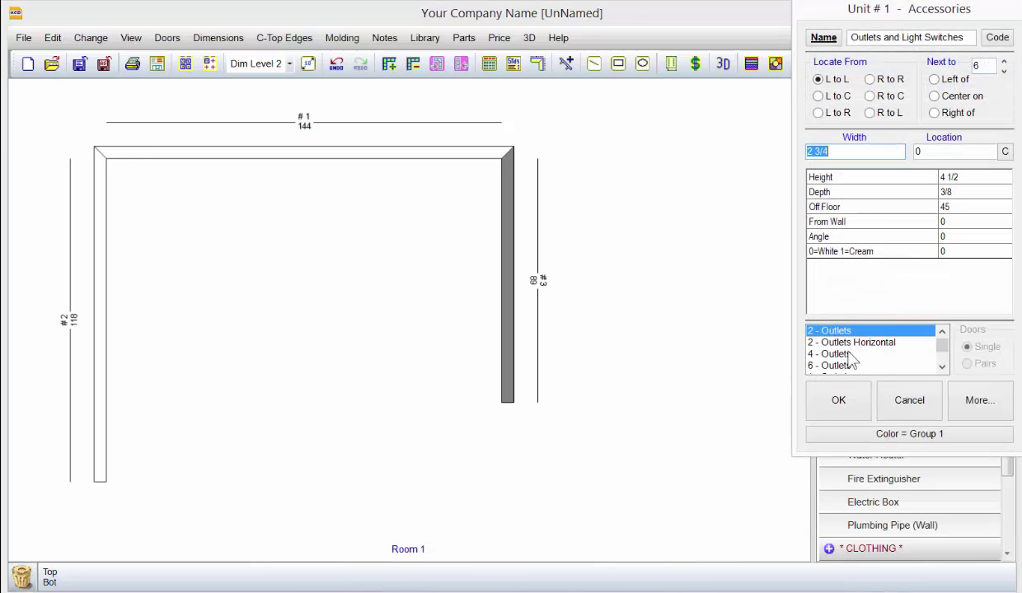
pyautogui.click(942, 366)
pyautogui.click(941, 367)
pyautogui.click(942, 366)
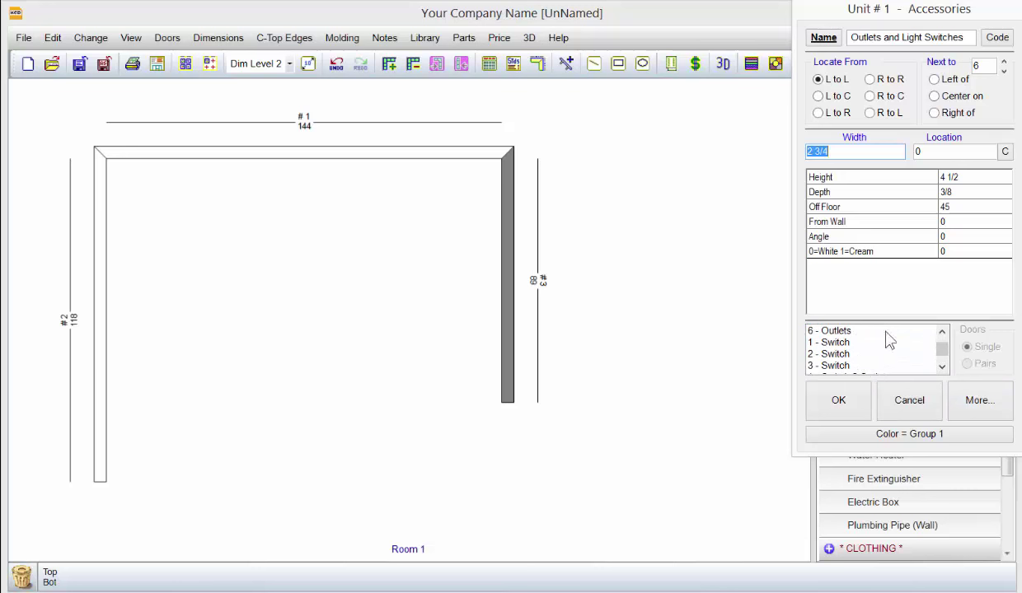
pyautogui.click(903, 399)
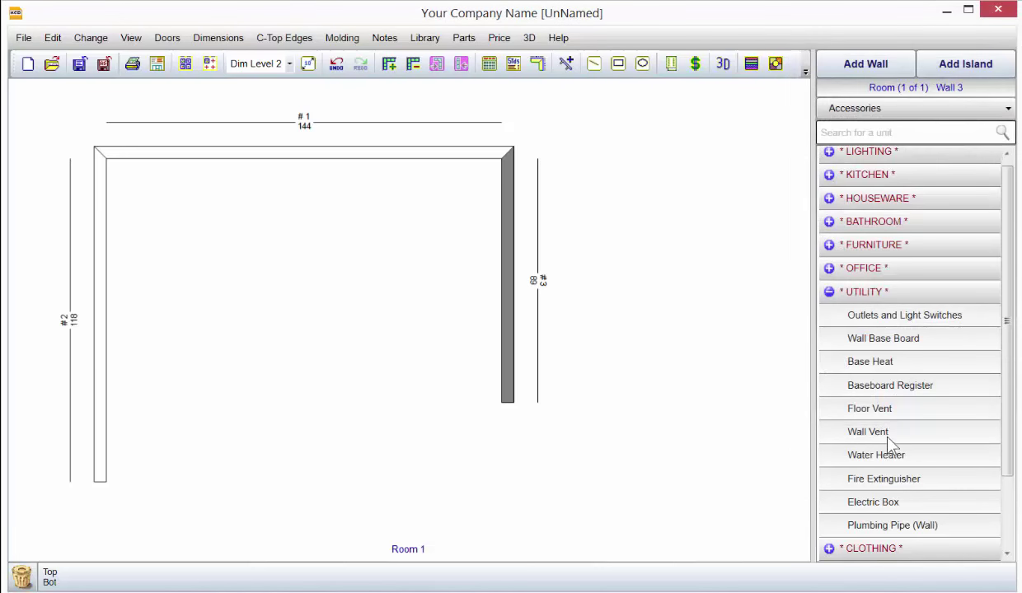
# Collapse * UTILITY * so all Accessories categories are closed, then drop down the library list.
pyautogui.moveTo(874, 455)
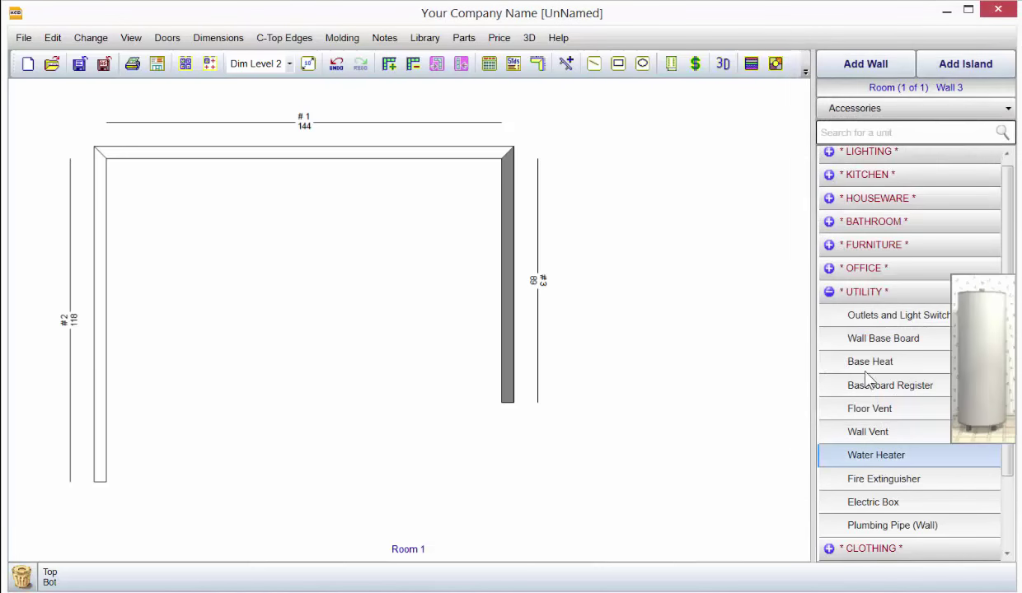
pyautogui.click(842, 295)
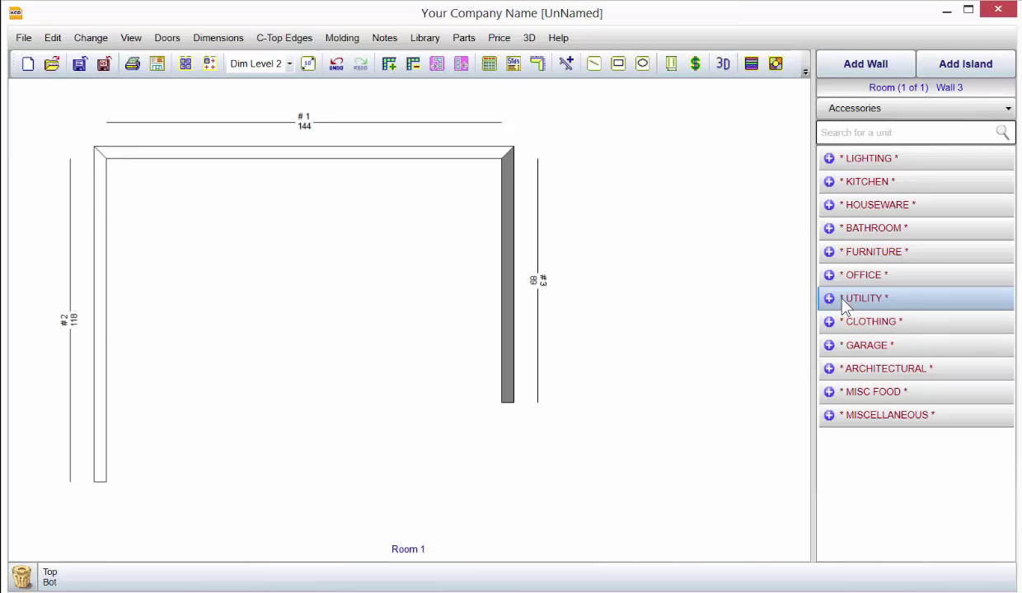
pyautogui.click(894, 110)
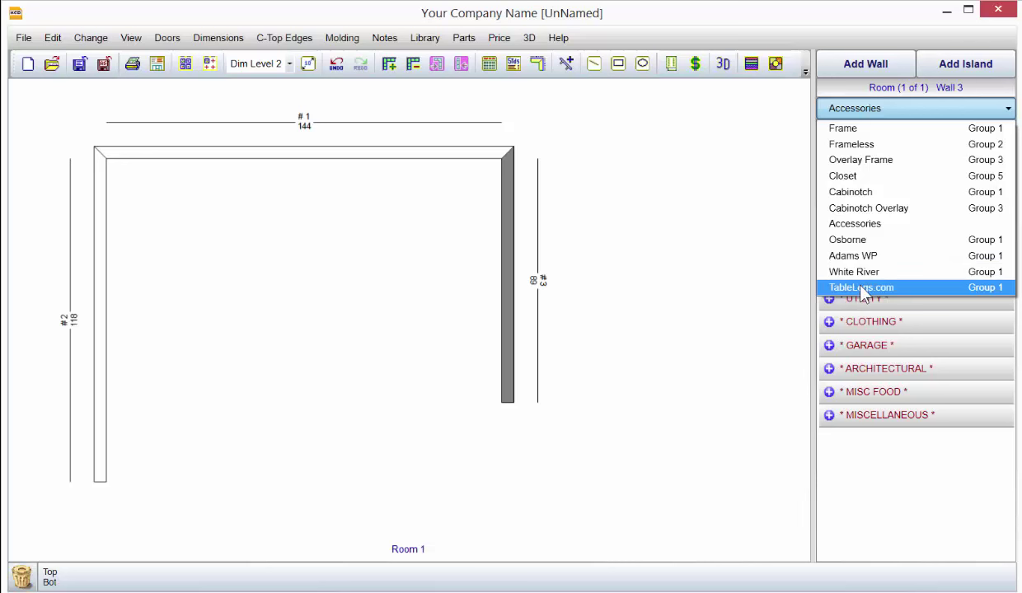
# Close the library list keeping Accessories, then reopen it to review the available libraries.
pyautogui.click(732, 252)
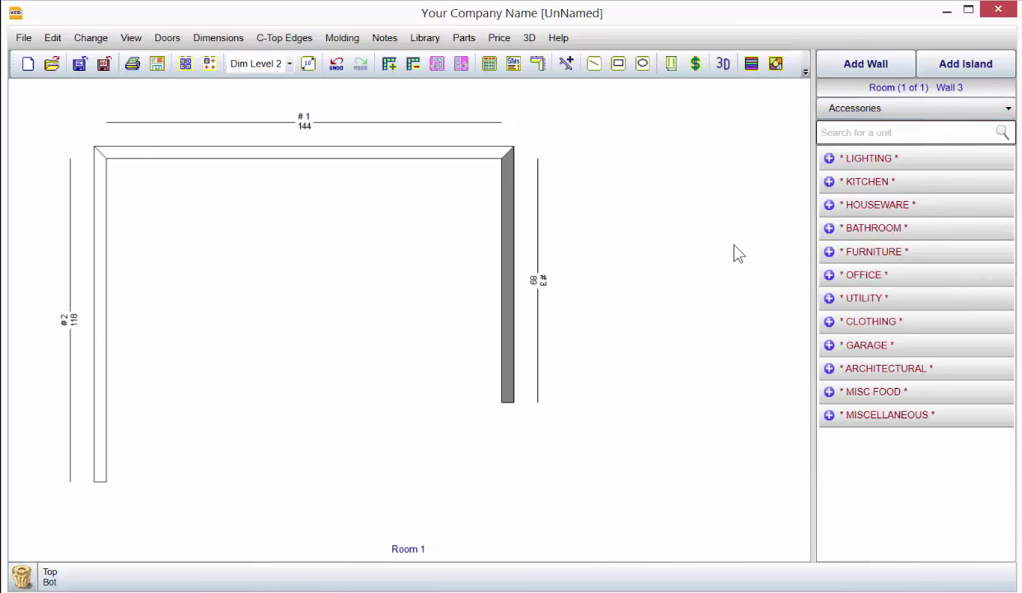
pyautogui.click(893, 112)
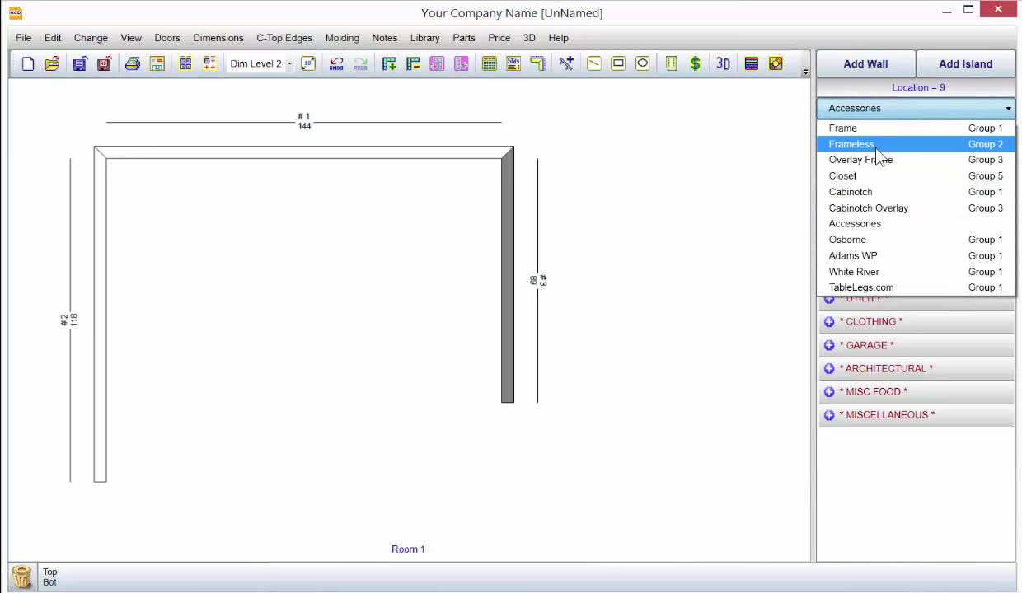